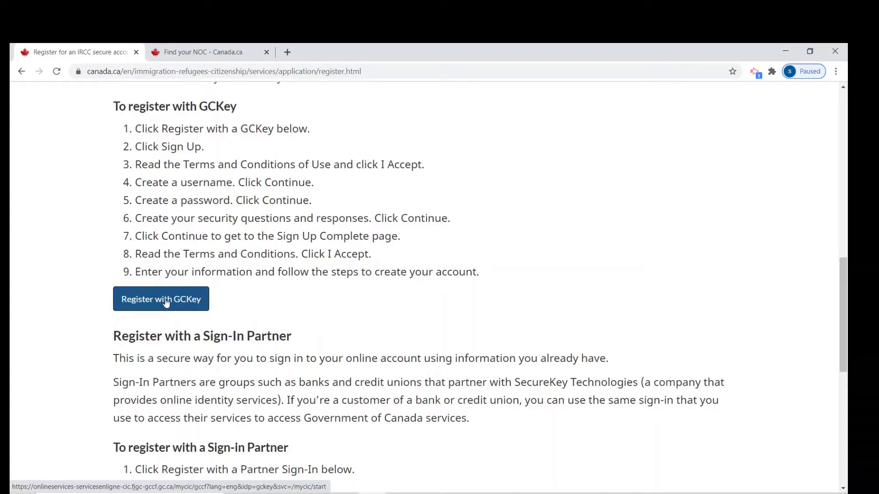
- Choose Register with GCKey, then Sign Up, and accept the GCKey Terms and Conditions of Use
{"action": "left_click", "coordinate": [166, 302]}
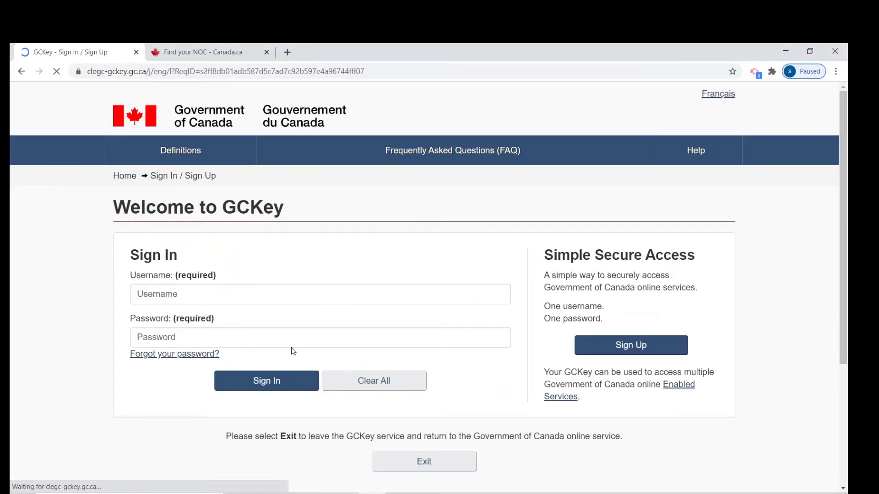
{"action": "left_click", "coordinate": [612, 346]}
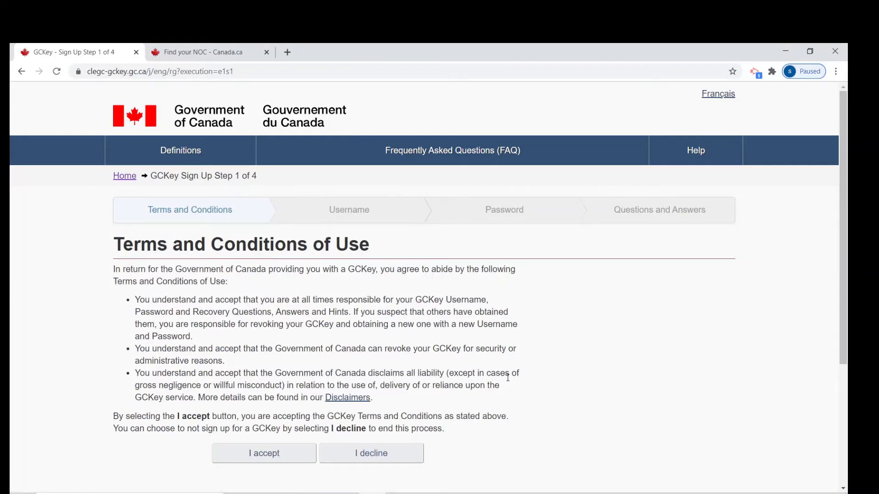
{"action": "scroll", "coordinate": [460, 380], "scroll_direction": "down", "scroll_amount": 3}
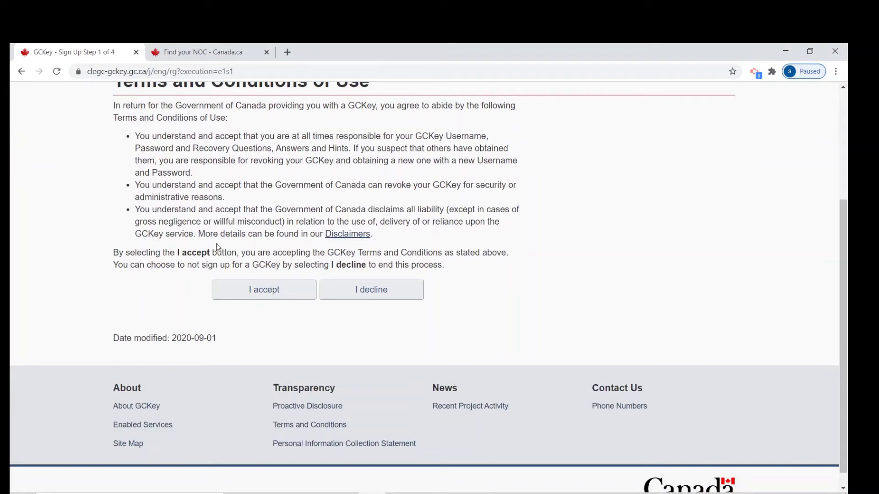
{"action": "left_click", "coordinate": [248, 290]}
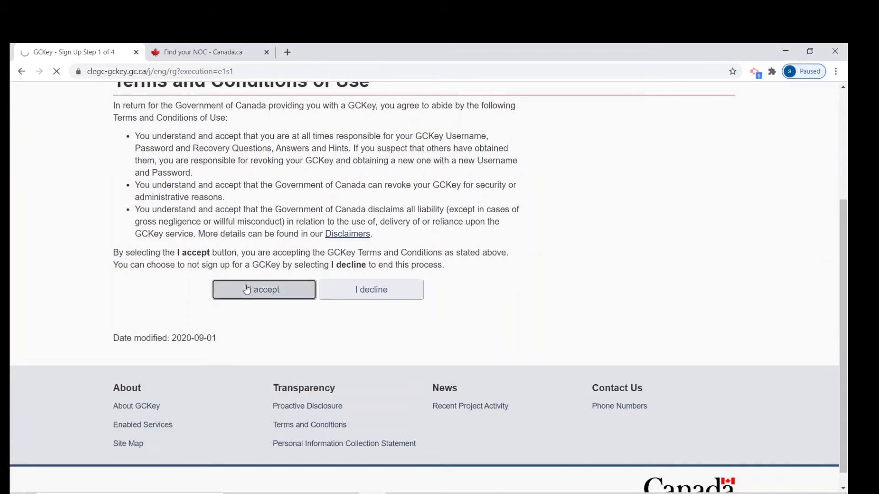
- Enter a new GCKey username that satisfies all three checklist rules and continue
{"action": "scroll", "coordinate": [242, 293], "scroll_direction": "down", "scroll_amount": 2}
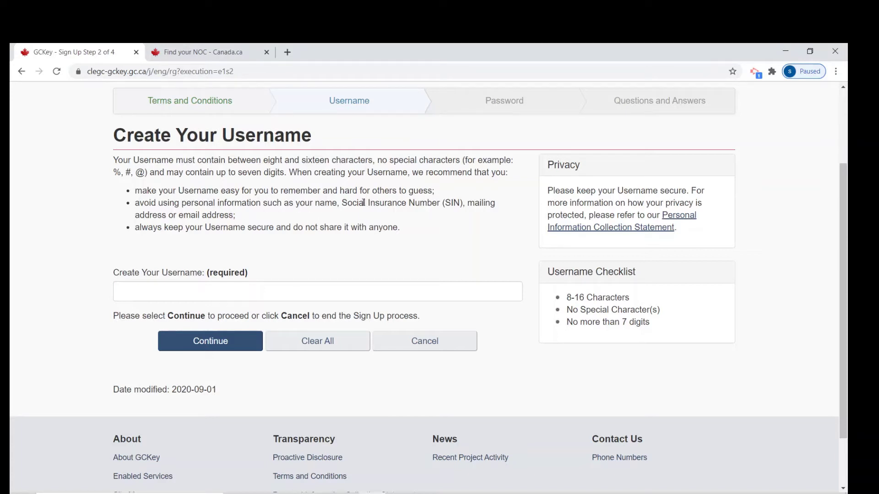
{"action": "left_click", "coordinate": [160, 292]}
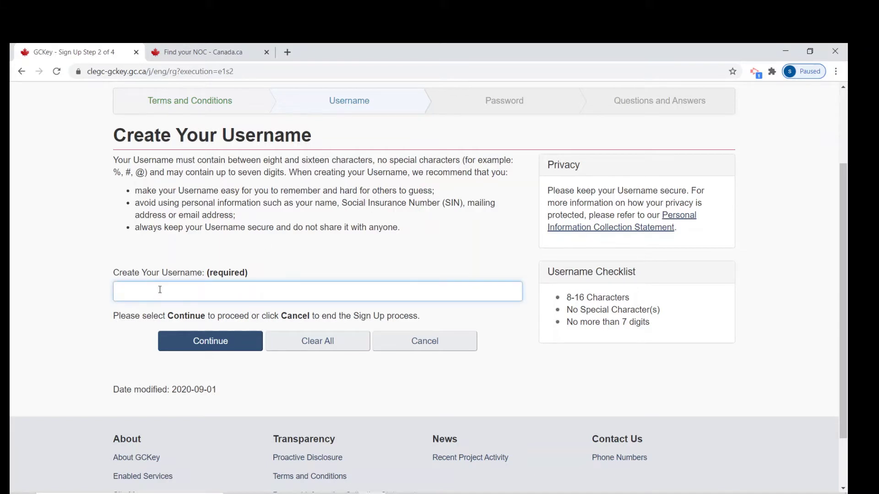
{"action": "left_click", "coordinate": [209, 344]}
- Enter a checklist-compliant account password, retype it to confirm, and continue to the recovery questions
{"action": "left_click", "coordinate": [209, 344]}
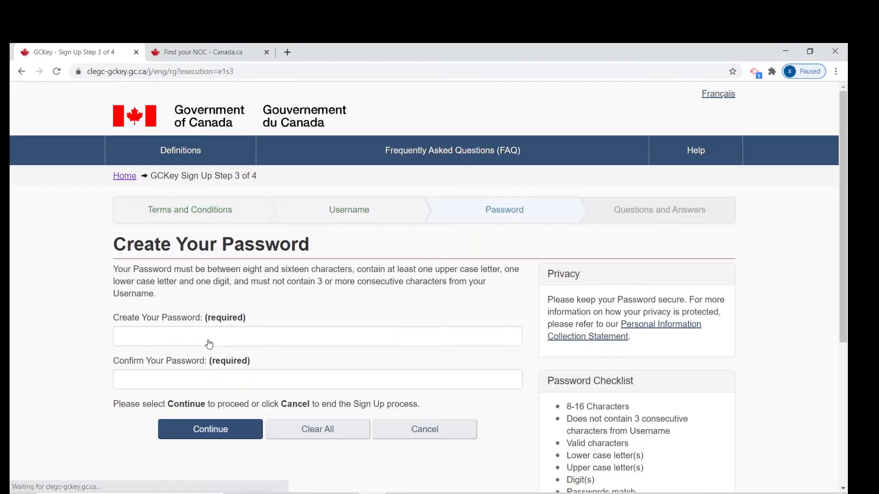
{"action": "left_click", "coordinate": [152, 337]}
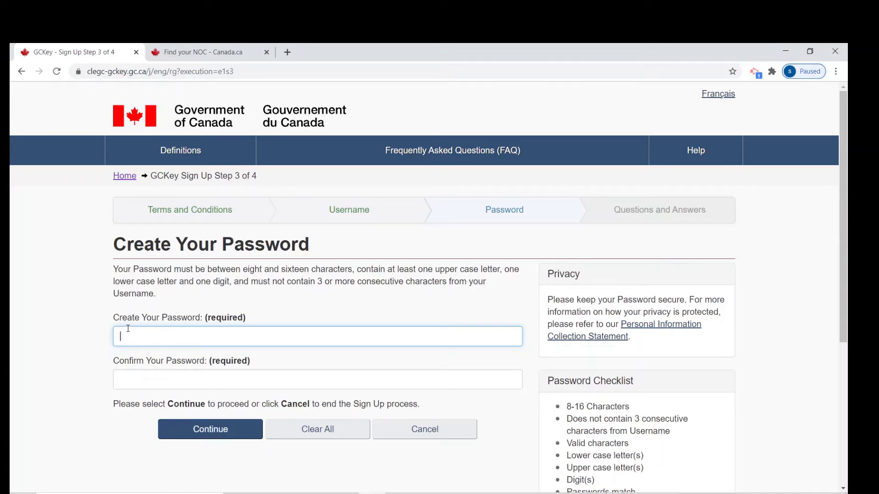
{"action": "type", "text": "a"}
{"action": "key", "text": "BackSpace"}
{"action": "type", "text": "abcd"}
{"action": "type", "text": "1234"}
{"action": "left_click", "coordinate": [132, 383]}
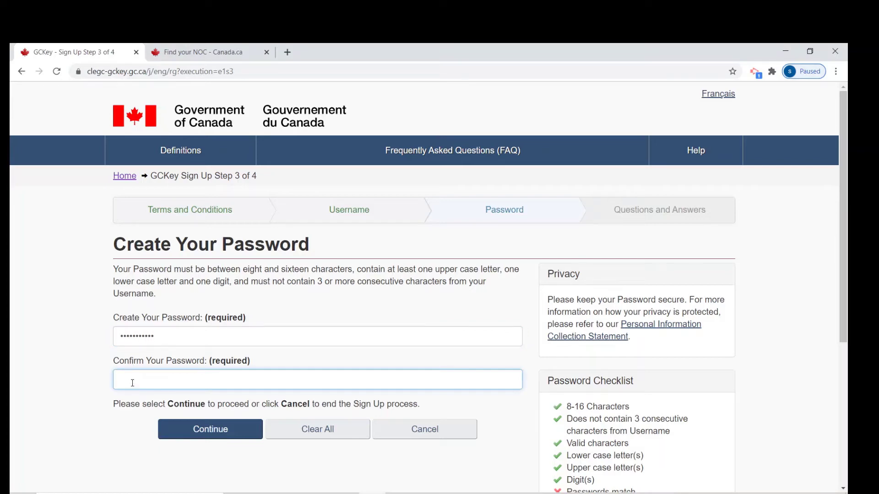
{"action": "type", "text": "•••••••••••"}
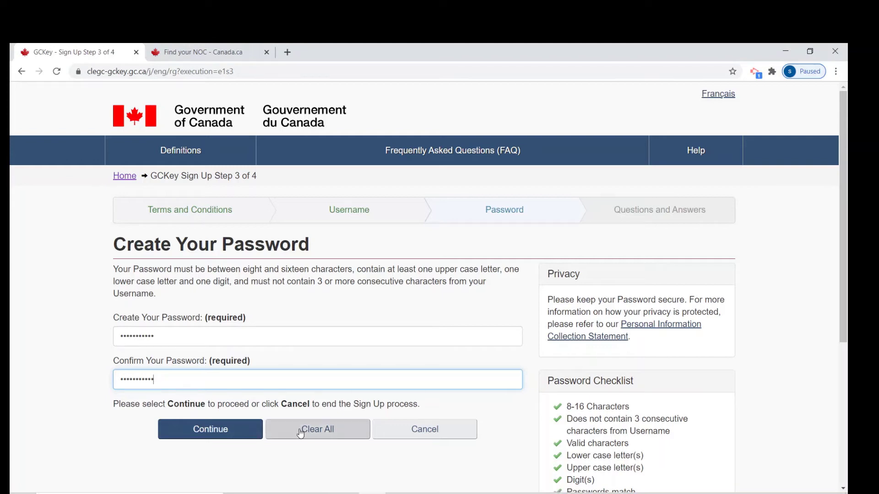
{"action": "left_click", "coordinate": [212, 426]}
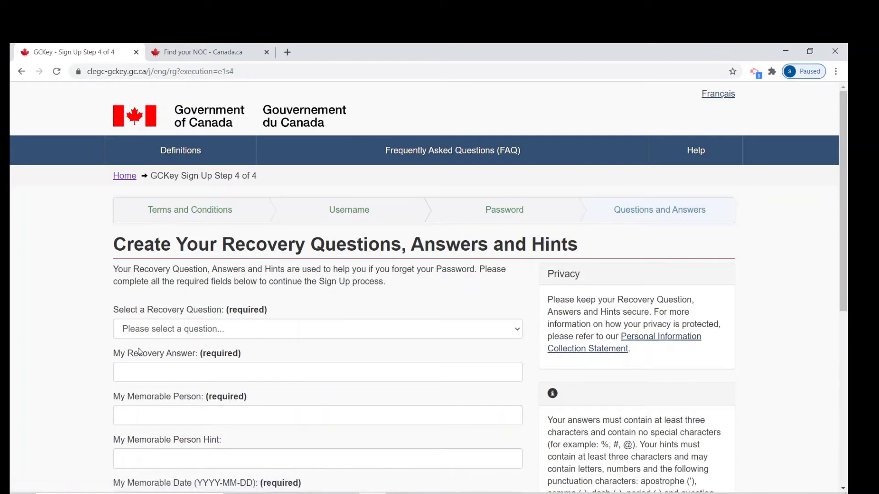
- Select the favourite-toy-as-a-child recovery question and enter its answer
{"action": "scroll", "coordinate": [138, 352], "scroll_direction": "down", "scroll_amount": 3}
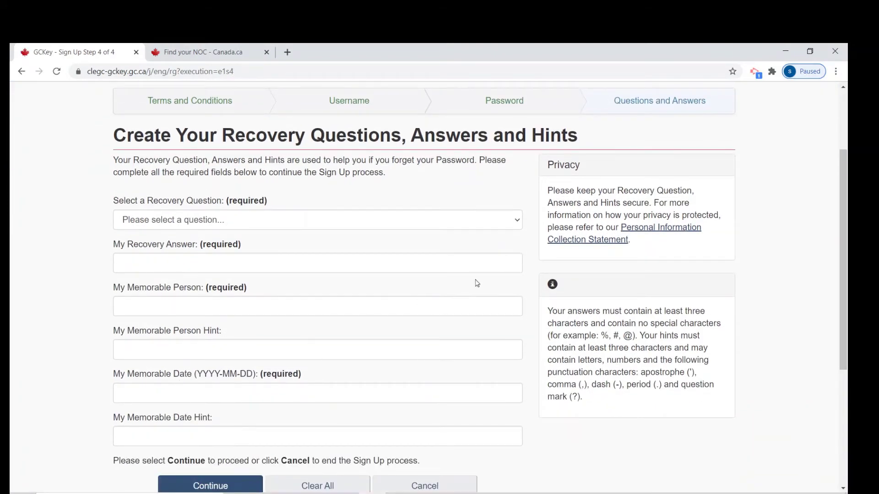
{"action": "left_click", "coordinate": [516, 225]}
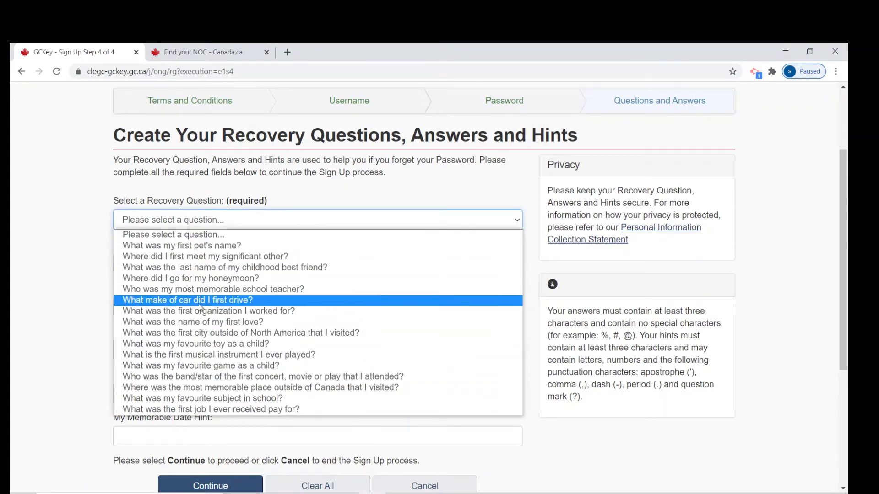
{"action": "left_click", "coordinate": [198, 347]}
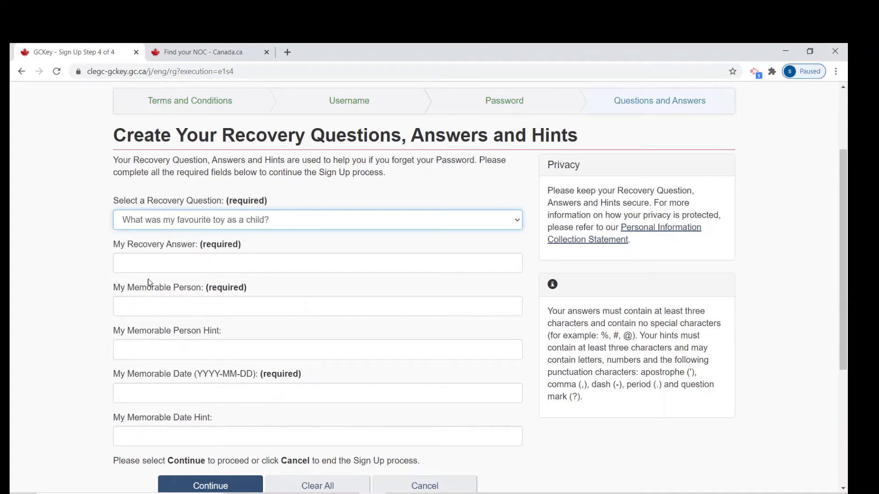
{"action": "left_click", "coordinate": [130, 266]}
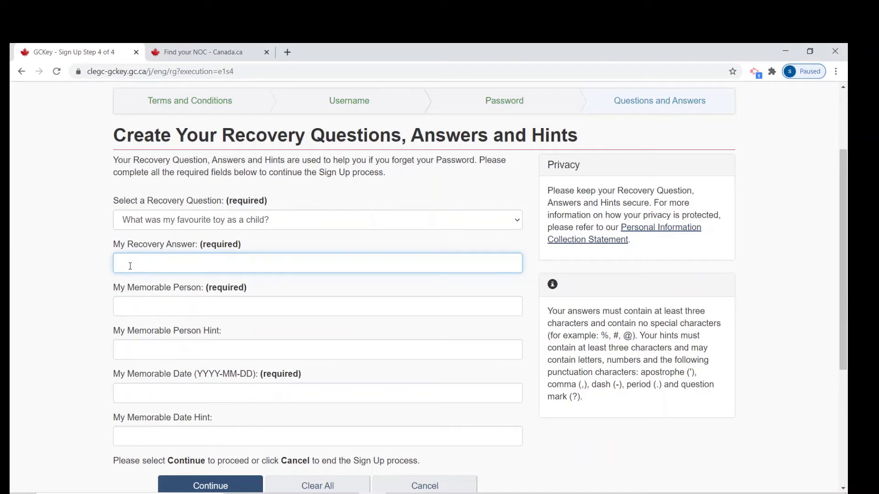
{"action": "type", "text": "cycle"}
- Fill in the memorable person and its hint
{"action": "left_click", "coordinate": [126, 308]}
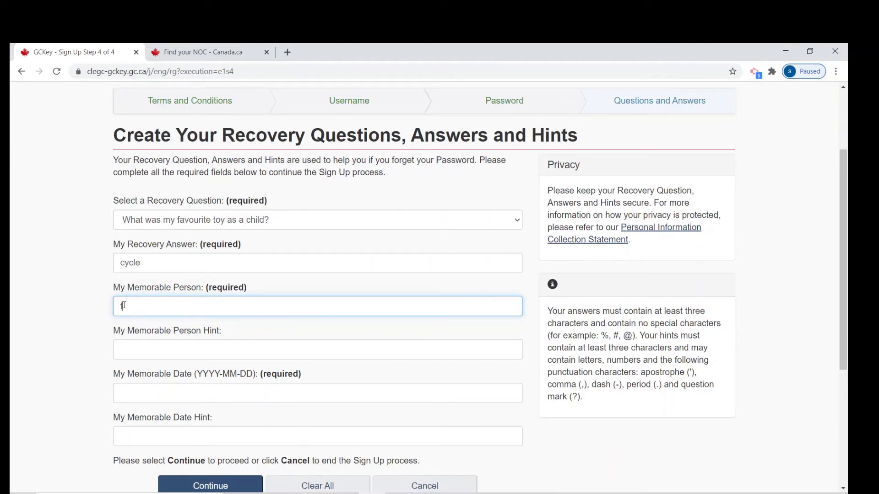
{"action": "type", "text": "father"}
{"action": "left_click", "coordinate": [145, 357]}
{"action": "type", "text": "fa"}
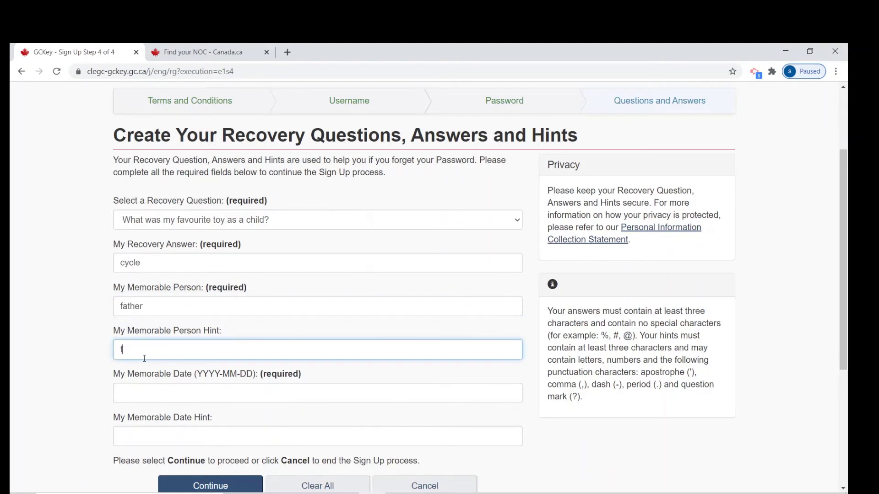
{"action": "type", "text": "t"}
- Enter the memorable date in YYYY-MM-DD format with its hint and submit the recovery details
{"action": "left_click", "coordinate": [137, 393]}
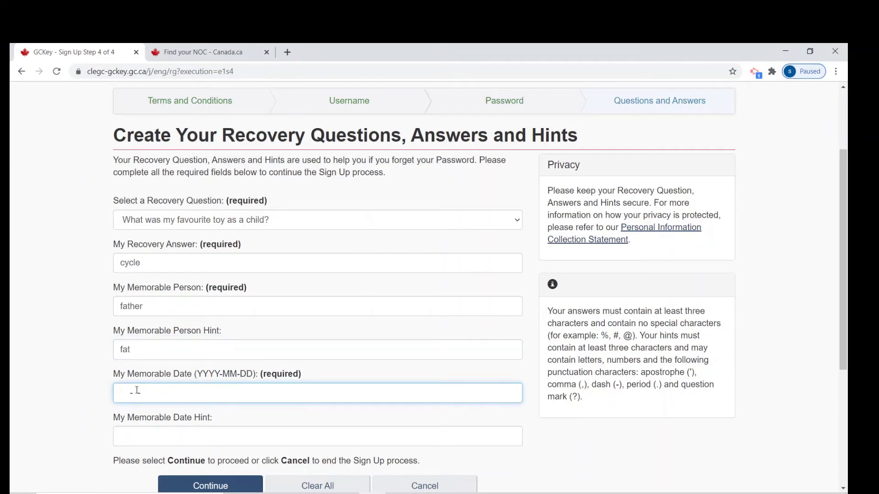
{"action": "type", "text": "15 - -"}
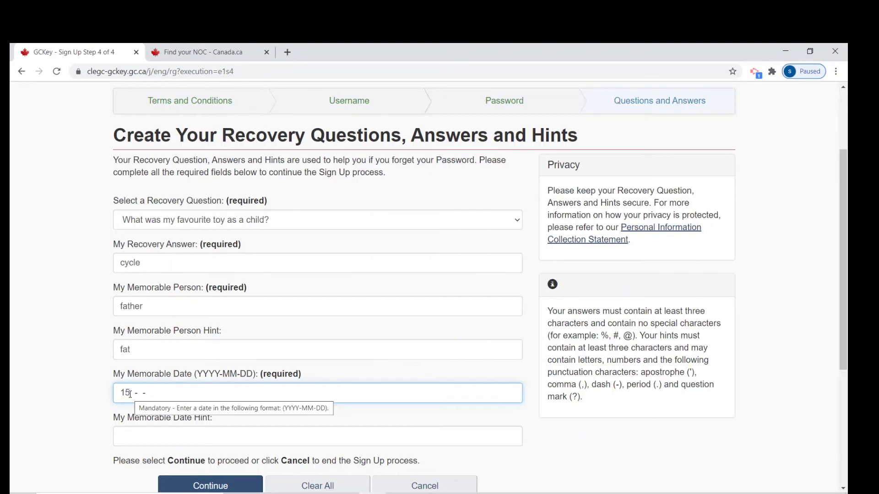
{"action": "key", "text": "BackSpace"}
{"action": "type", "text": "9"}
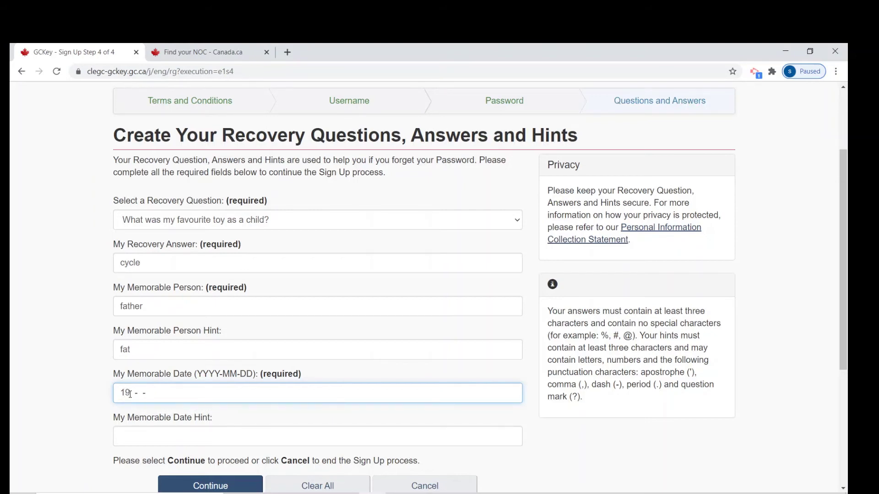
{"action": "type", "text": "02-19-"}
{"action": "type", "text": "93"}
{"action": "key", "text": "BackSpace"}
{"action": "key", "text": "BackSpace"}
{"action": "key", "text": "BackSpace"}
{"action": "key", "text": "BackSpace"}
{"action": "type", "text": "5"}
{"action": "type", "text": "1"}
{"action": "key", "text": "BackSpace"}
{"action": "key", "text": "BackSpace"}
{"action": "type", "text": "10-10"}
{"action": "left_click", "coordinate": [139, 439]}
{"action": "type", "text": "1111"}
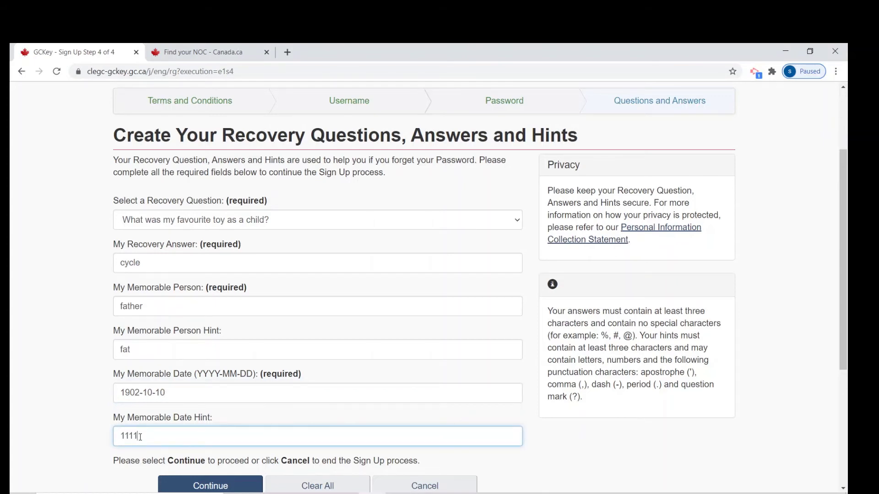
{"action": "scroll", "coordinate": [182, 341], "scroll_direction": "down", "scroll_amount": 3}
{"action": "left_click", "coordinate": [198, 324]}
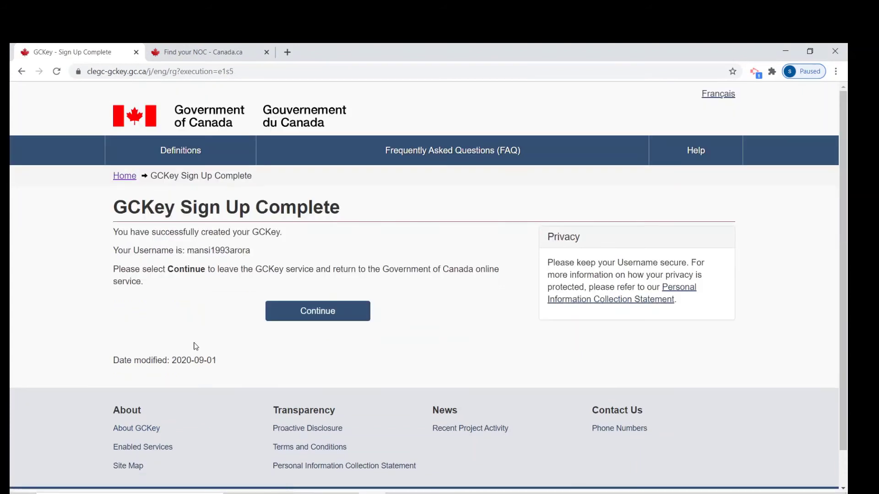
- Continue from the GCKey Sign Up Complete page back to IRCC's Terms and Conditions page
{"action": "scroll", "coordinate": [194, 343], "scroll_direction": "down", "scroll_amount": 1}
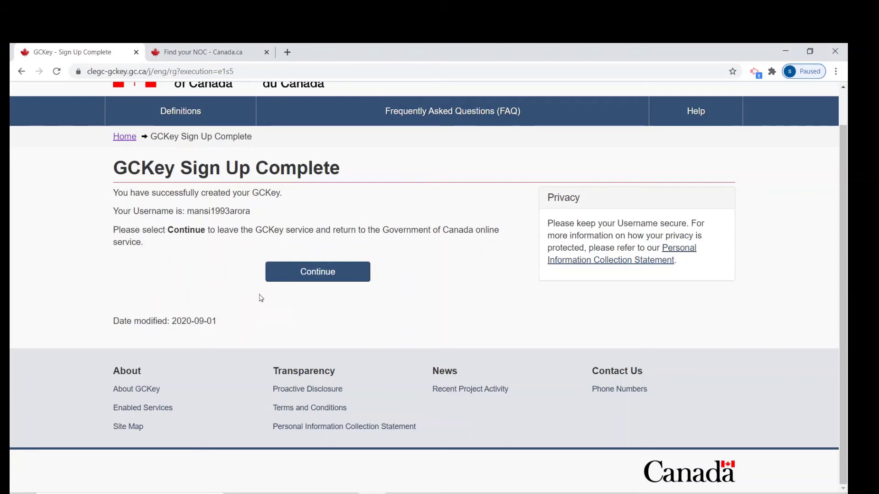
{"action": "left_click", "coordinate": [301, 273]}
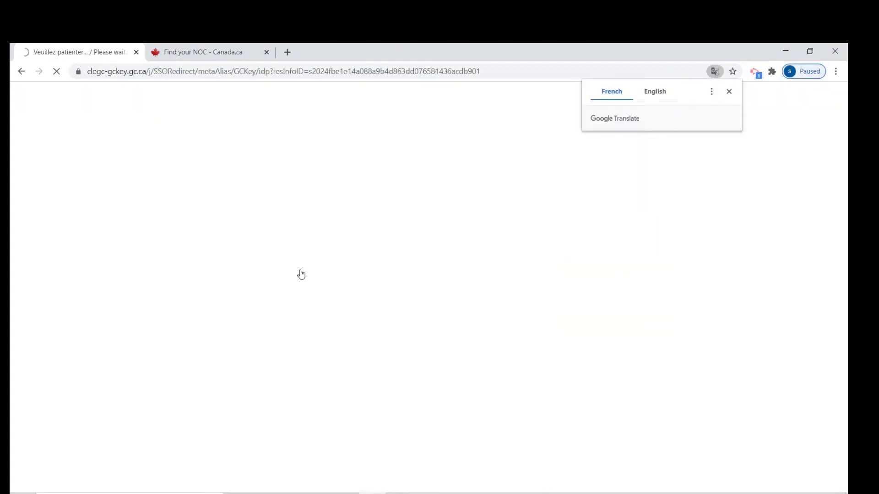
{"action": "scroll", "coordinate": [138, 290], "scroll_direction": "down", "scroll_amount": 8}
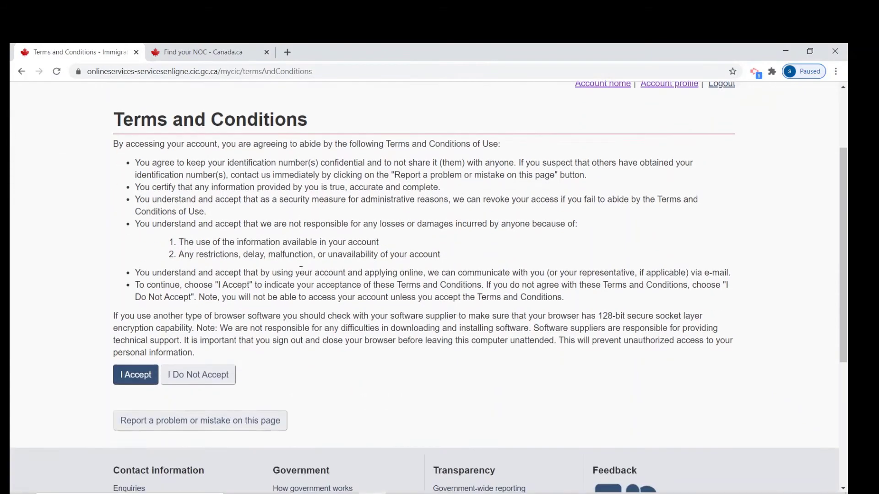
- Accept the IRCC terms to open the Create an account form, then close the Find your NOC tab
{"action": "left_click", "coordinate": [136, 265]}
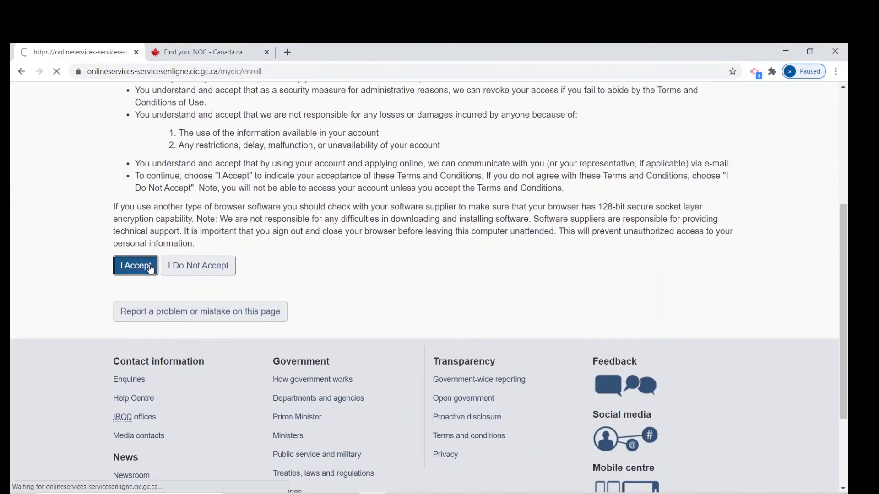
{"action": "scroll", "coordinate": [345, 302], "scroll_direction": "down", "scroll_amount": 4}
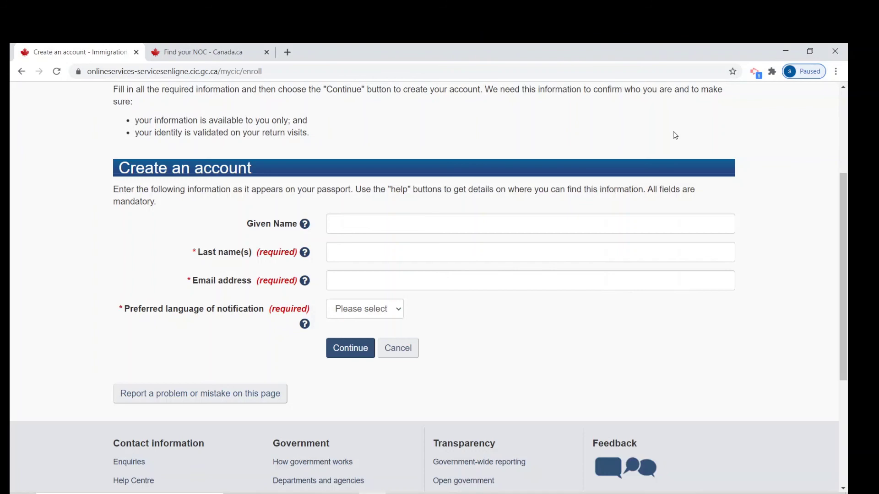
{"action": "left_click", "coordinate": [267, 53]}
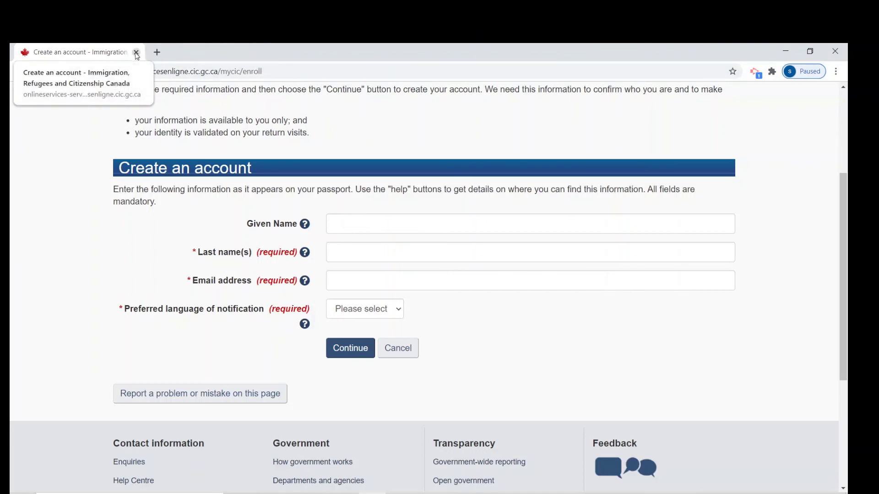